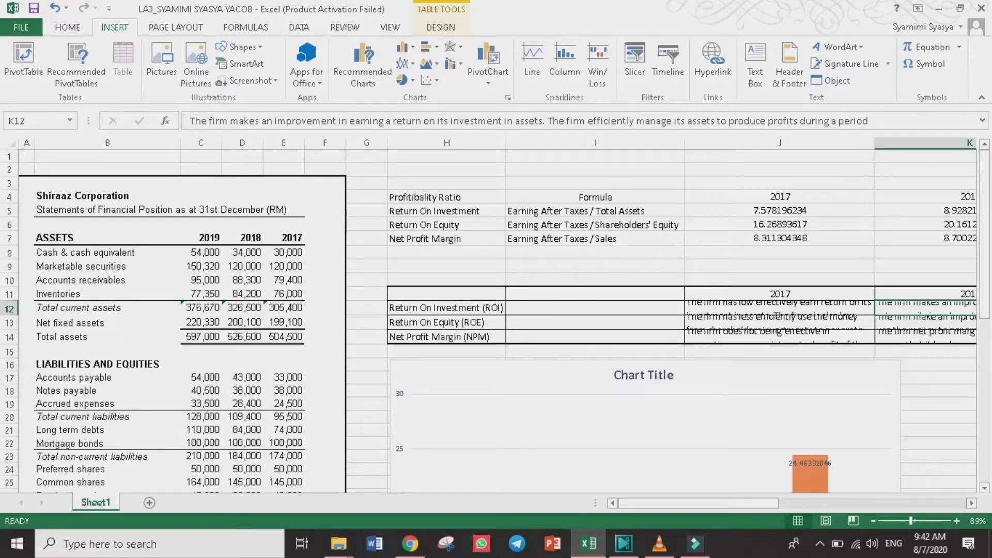
# Clear the 2017 Return On Investment formula from cell J5
pyautogui.doubleClick(779, 210)
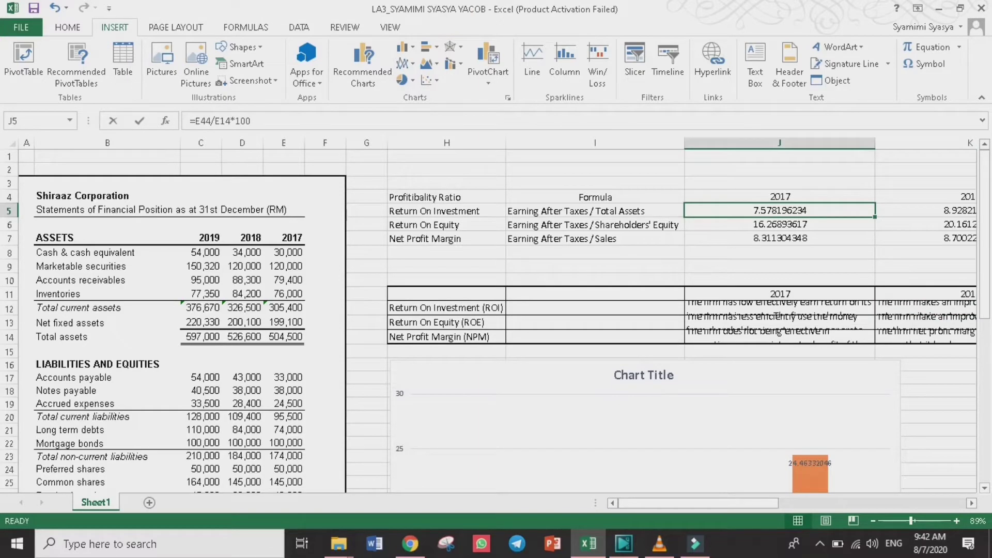
pyautogui.press('BackSpace')
pyautogui.press('BackSpace')
pyautogui.press('BackSpace')
pyautogui.press('BackSpace')
pyautogui.press('BackSpace')
pyautogui.press('BackSpace')
pyautogui.press('BackSpace')
pyautogui.press('BackSpace')
pyautogui.press('BackSpace')
pyautogui.press('BackSpace')
pyautogui.press('BackSpace')
pyautogui.press('BackSpace')
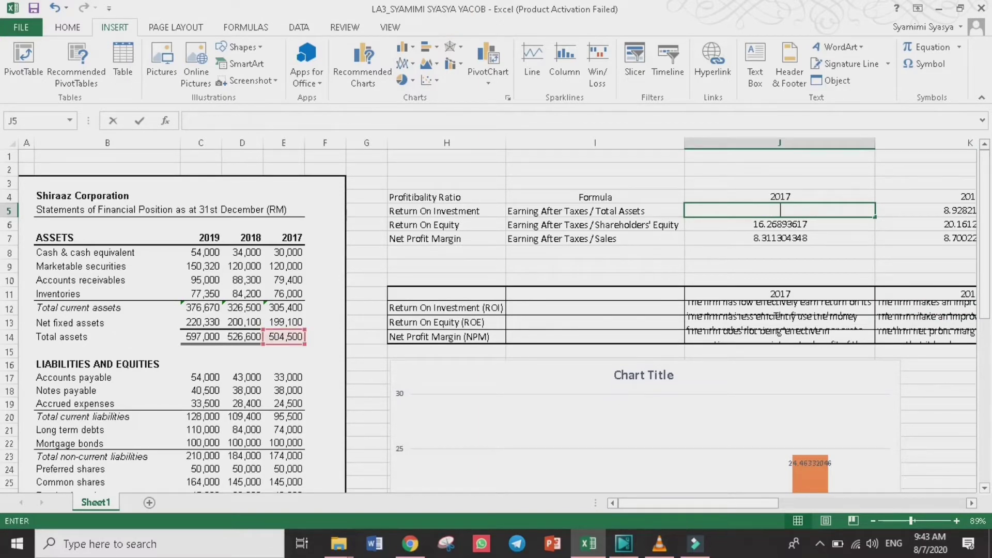
pyautogui.press('Return')
# Clear the 2017 Return On Equity and Net Profit Margin formulas from cells J6 and J7
pyautogui.click(779, 224)
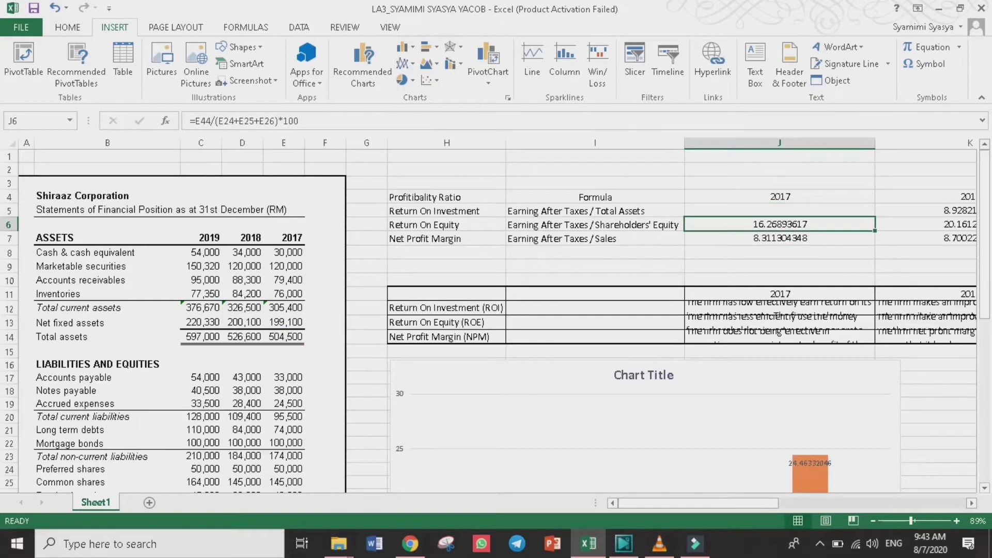
pyautogui.doubleClick(779, 224)
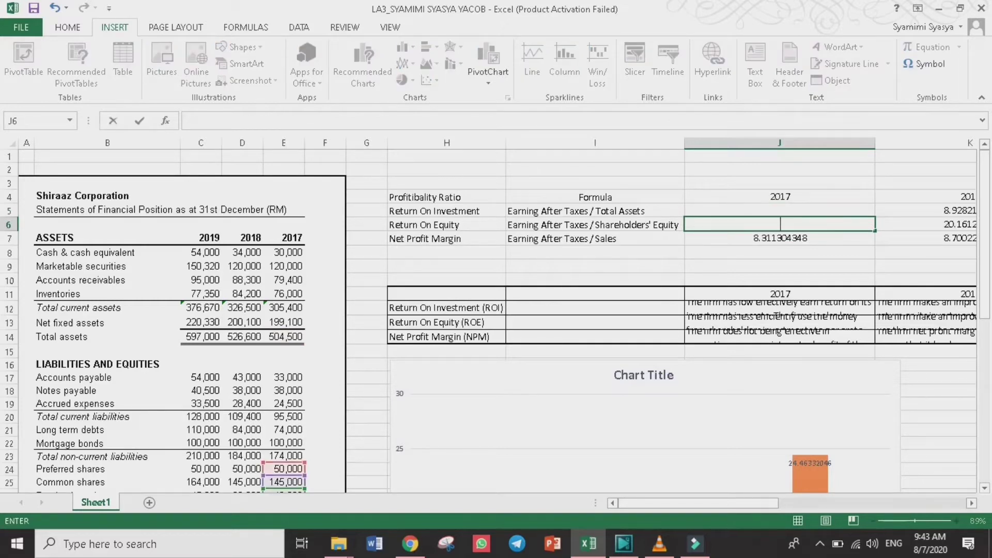
pyautogui.press('Return')
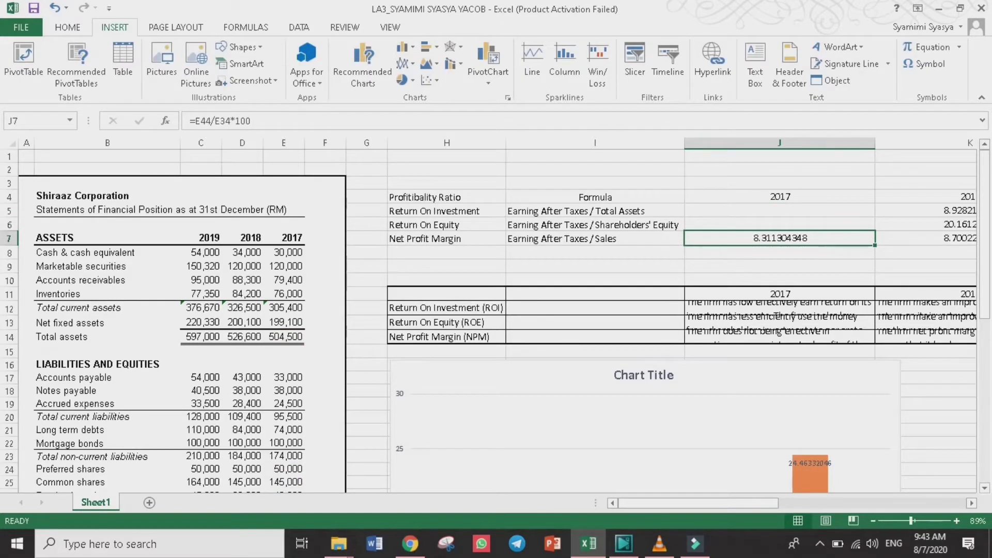
pyautogui.press('BackSpace')
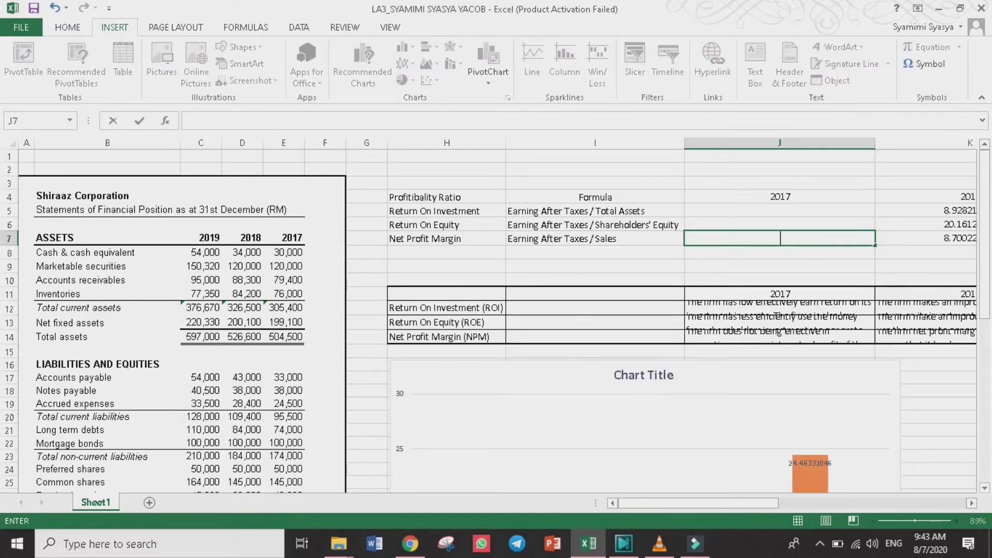
# Calculate the 2017 Return On Investment in J5 with =E44/E14*100, dividing profit after tax by total assets
pyautogui.click(778, 211)
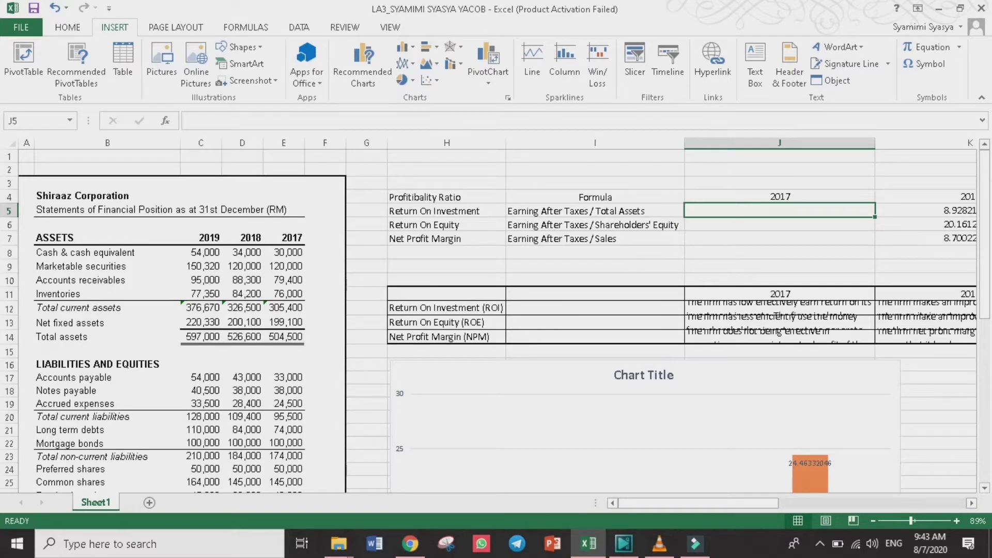
pyautogui.write('=')
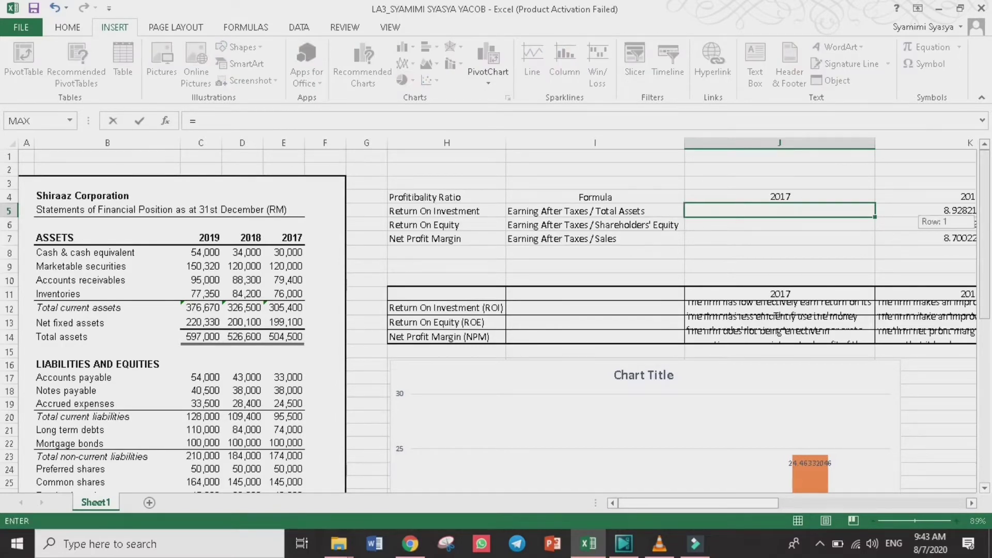
pyautogui.scroll(-8, 662, 274)
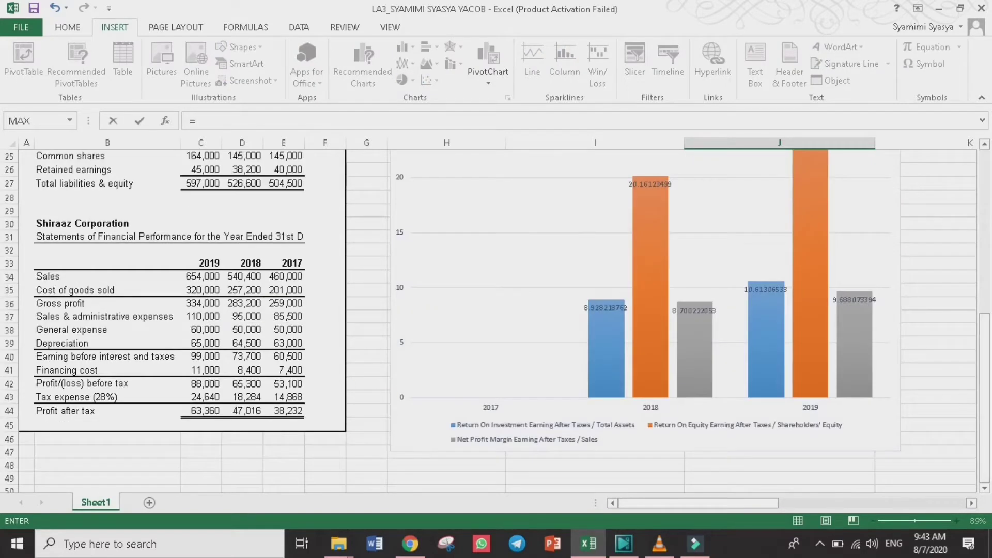
pyautogui.click(283, 411)
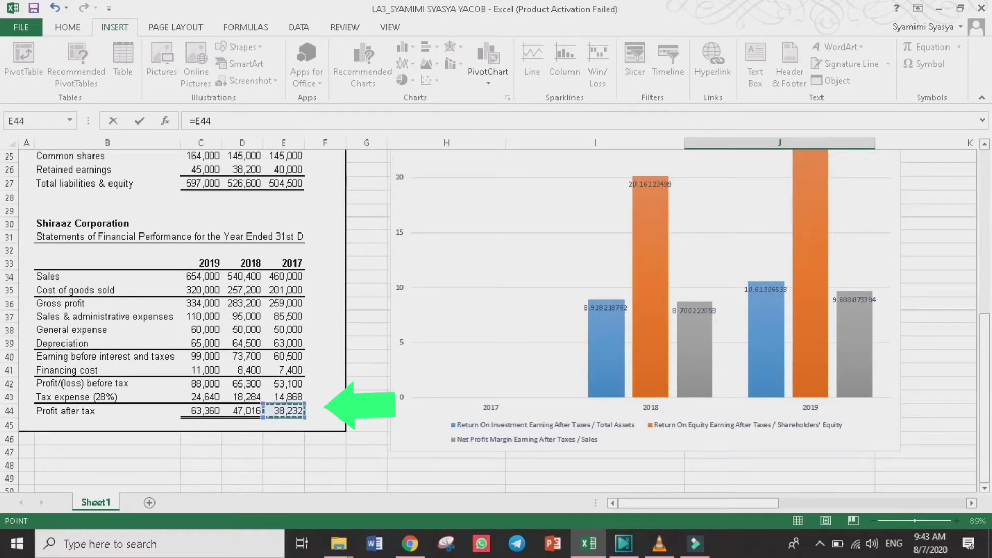
pyautogui.write('/')
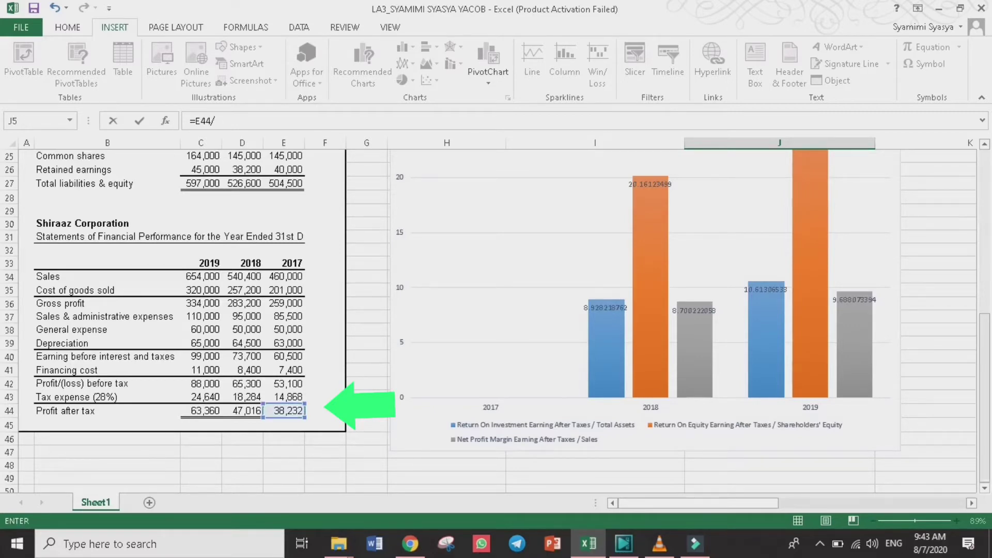
pyautogui.scroll(6, 490, 321)
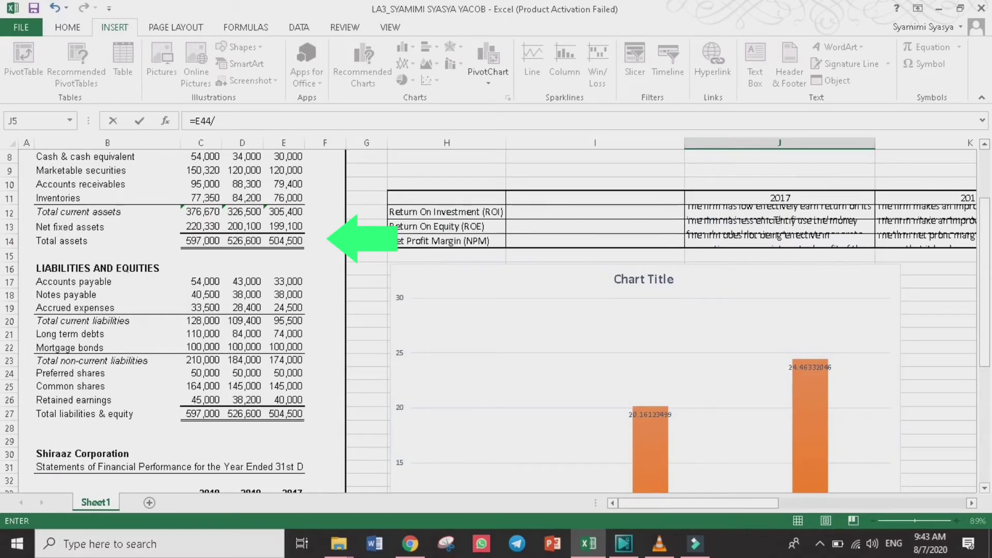
pyautogui.click(283, 241)
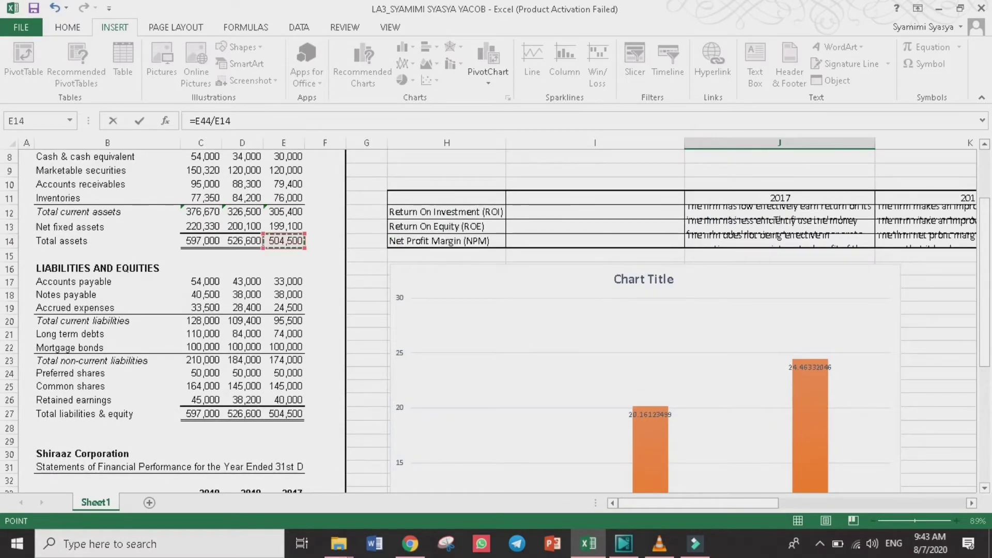
pyautogui.write('*100')
pyautogui.press('Return')
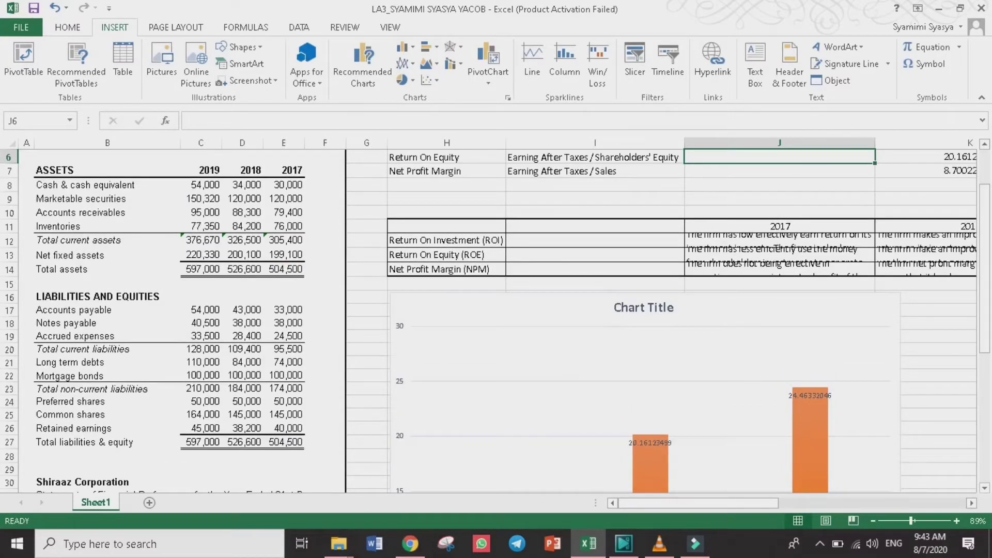
# Begin the 2017 Return On Equity formula in J6 with profit after tax as the numerator, =E44/
pyautogui.scroll(1, 496, 320)
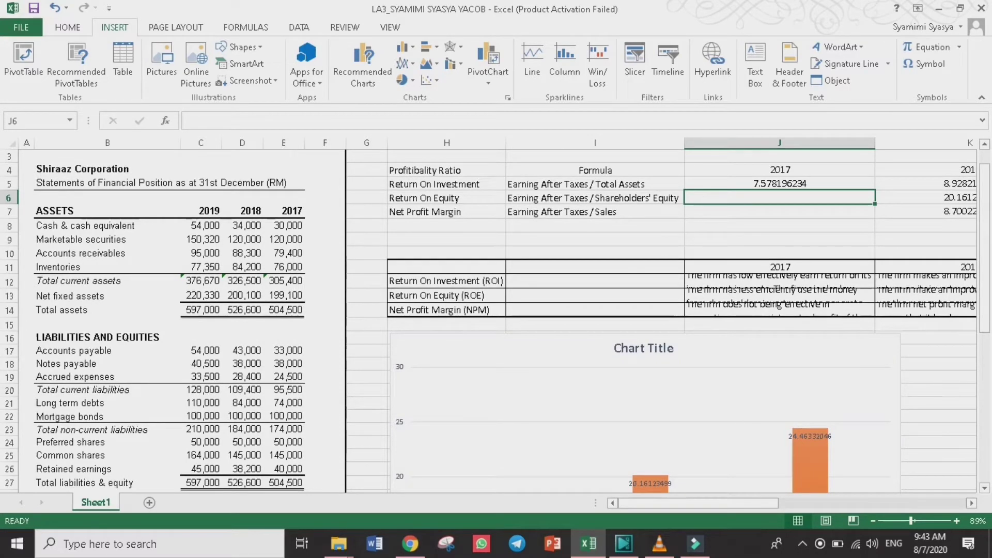
pyautogui.scroll(1, 496, 320)
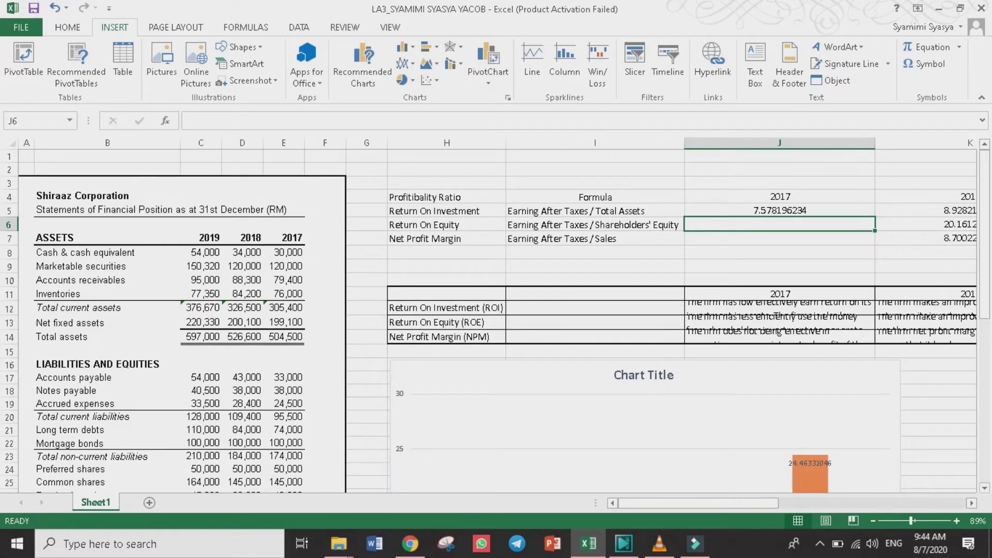
pyautogui.click(779, 238)
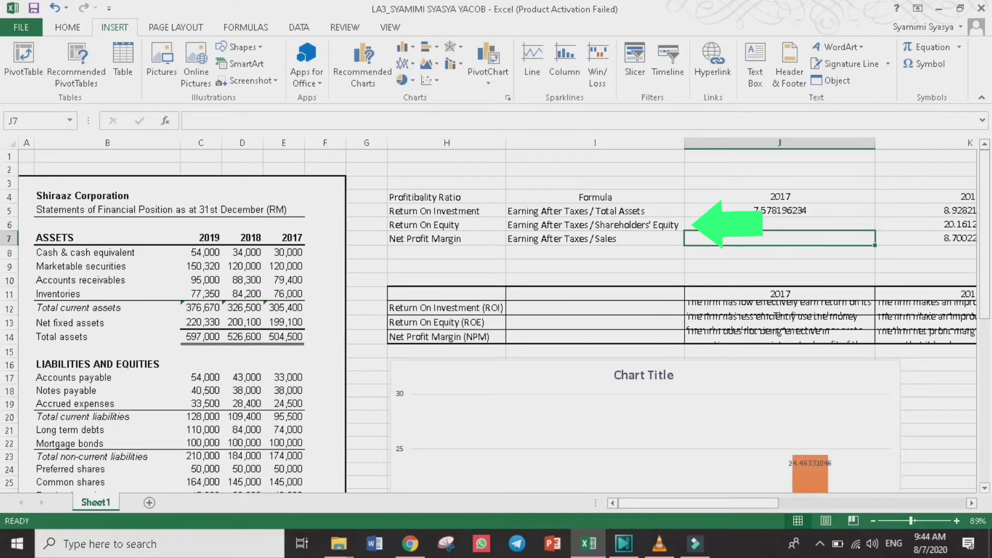
pyautogui.click(779, 224)
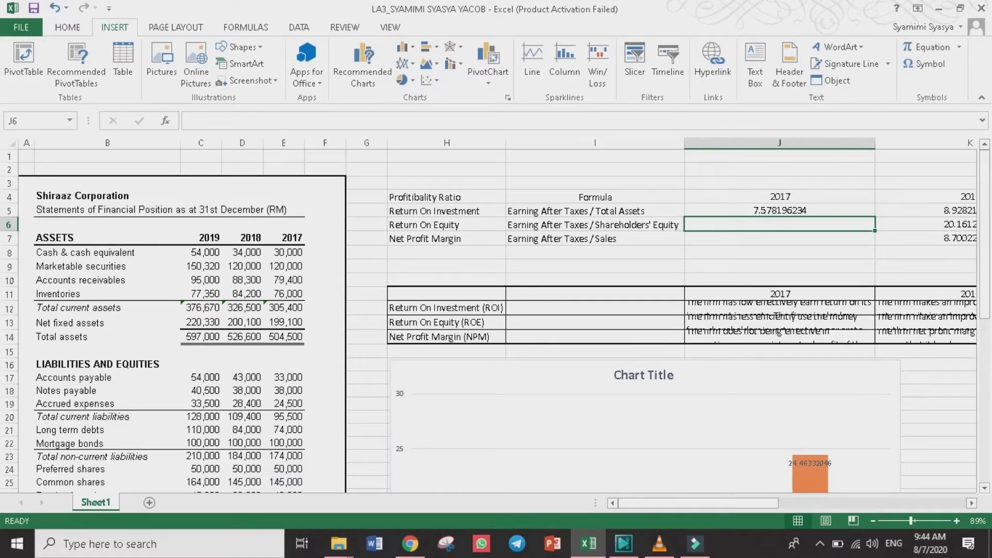
pyautogui.scroll(-8, 496, 320)
pyautogui.scroll(6, 496, 320)
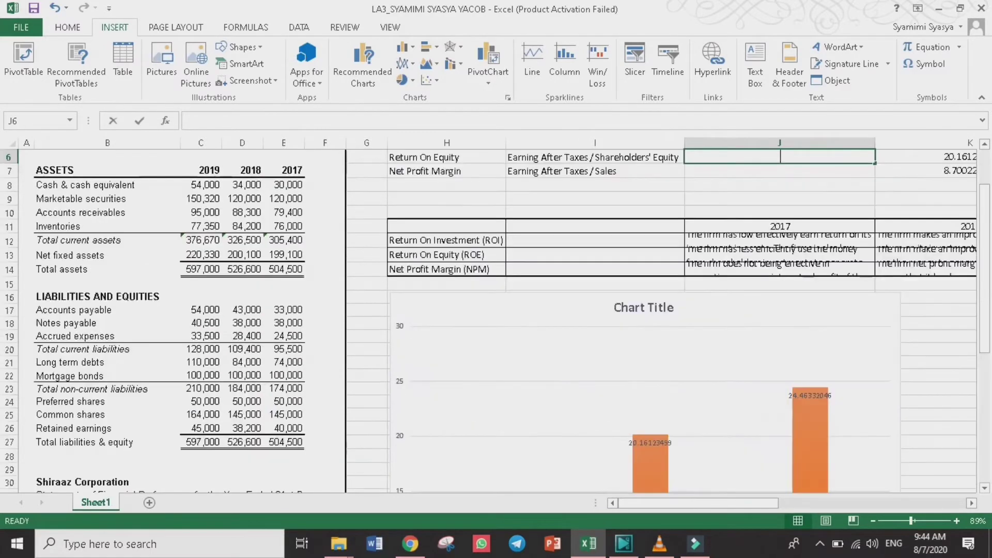
pyautogui.scroll(-6, 496, 320)
pyautogui.write('=')
pyautogui.scroll(-5, 496, 320)
pyautogui.click(283, 450)
pyautogui.write('/')
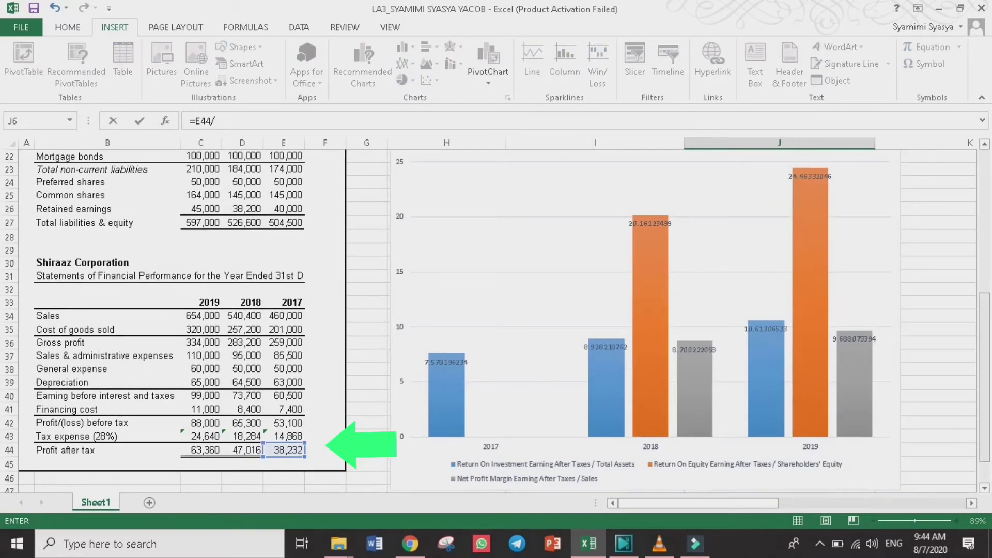
pyautogui.press('BackSpace')
pyautogui.press('BackSpace')
pyautogui.press('BackSpace')
pyautogui.press('BackSpace')
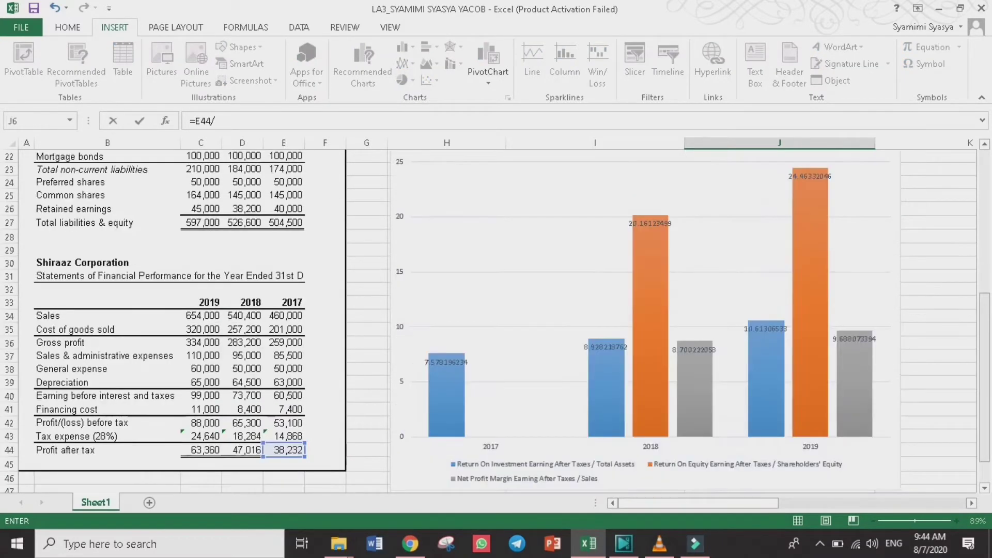
# Complete the Return On Equity formula by dividing by preferred shares, common shares and retained earnings, (E24+E25+E26)*100
pyautogui.write('(')
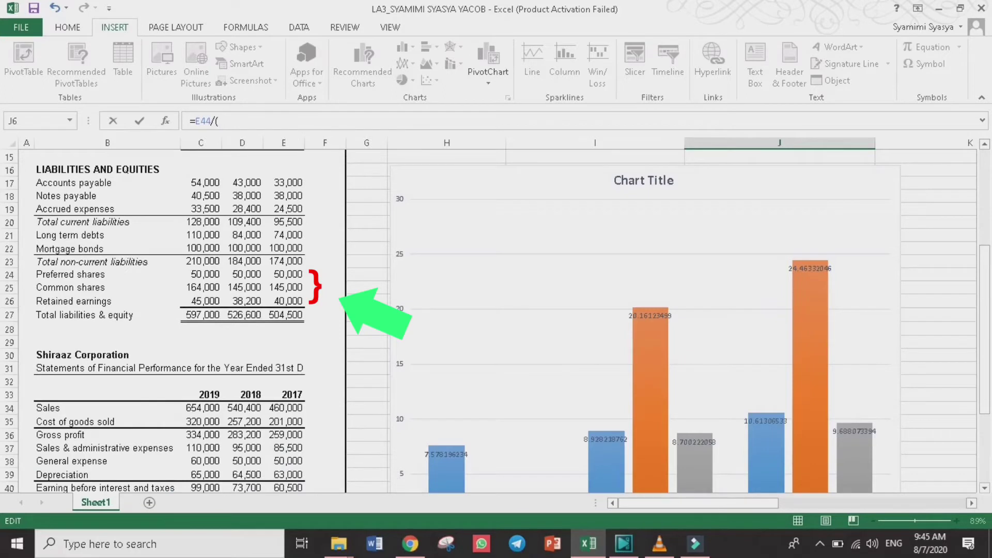
pyautogui.click(283, 274)
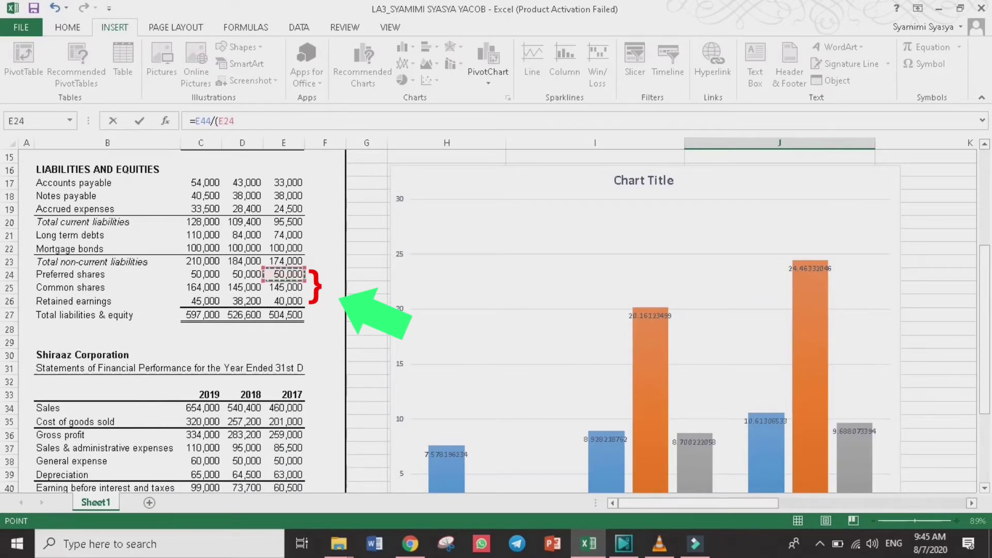
pyautogui.write('+')
pyautogui.click(284, 287)
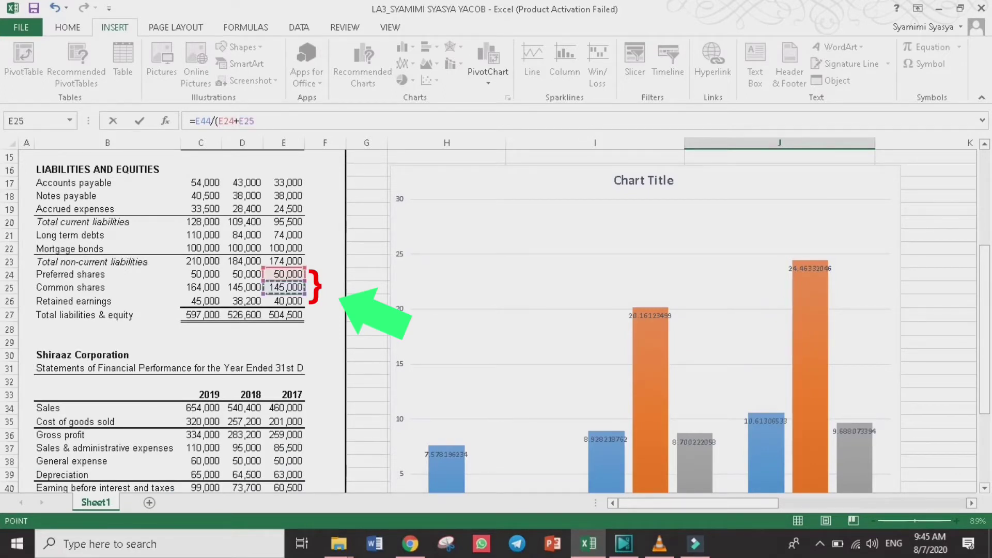
pyautogui.write('+')
pyautogui.click(283, 301)
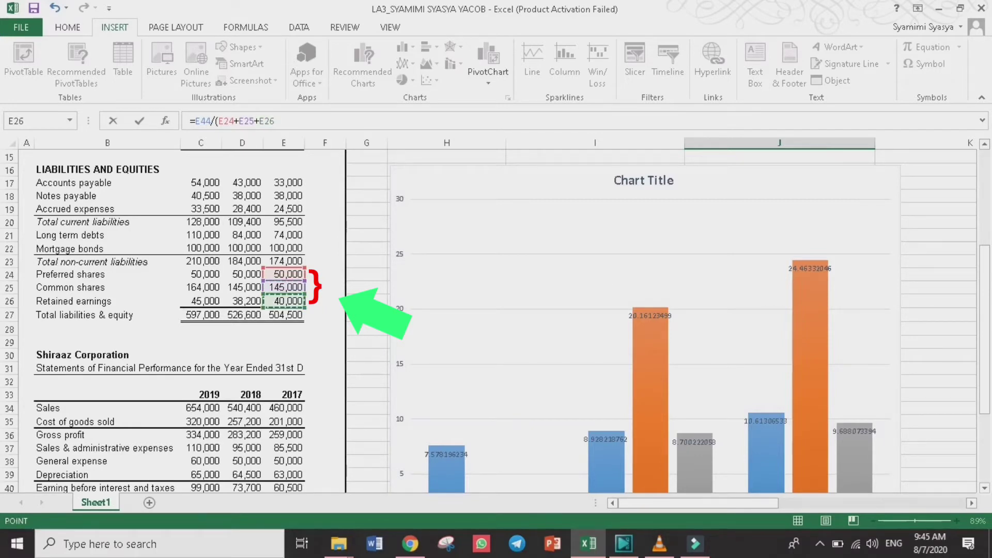
pyautogui.write(')*100')
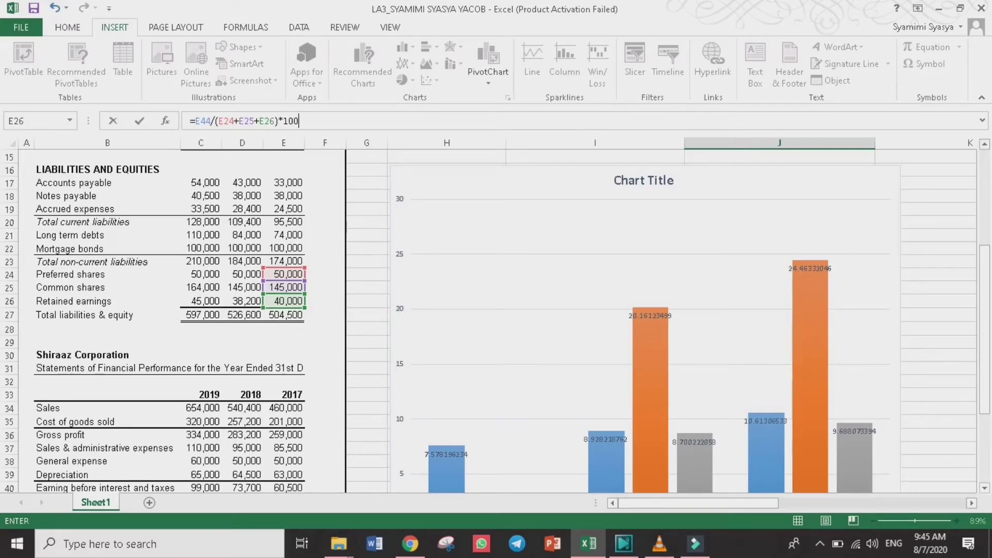
pyautogui.press('Return')
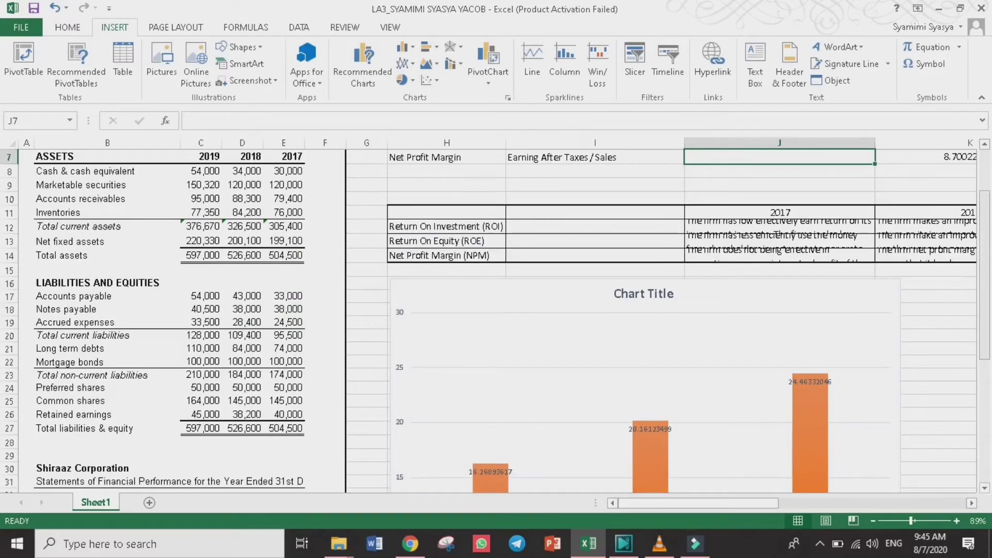
# Calculate the 2017 Net Profit Margin in J7 with =E44/E34*100, dividing profit after tax by sales
pyautogui.scroll(2, 496, 320)
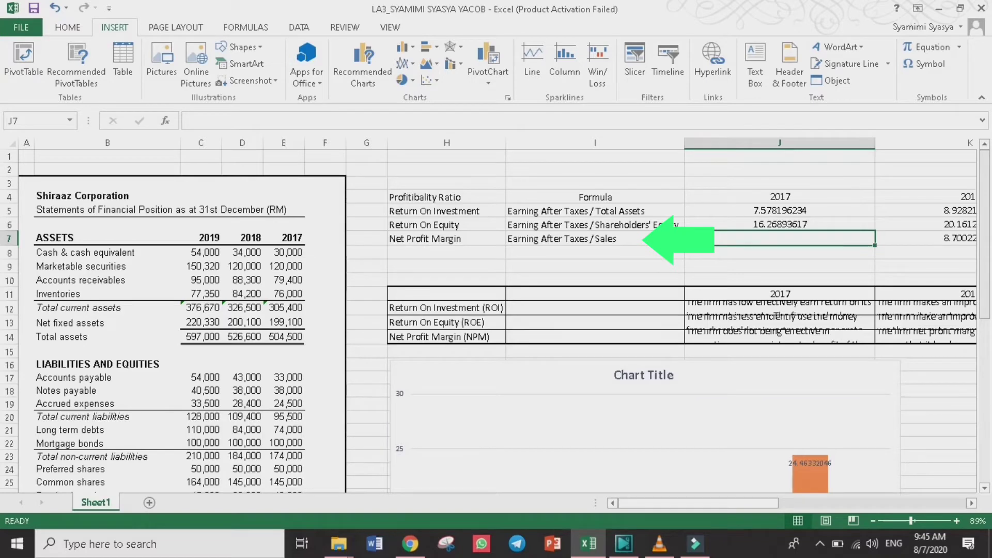
pyautogui.write('=')
pyautogui.scroll(-8, 496, 320)
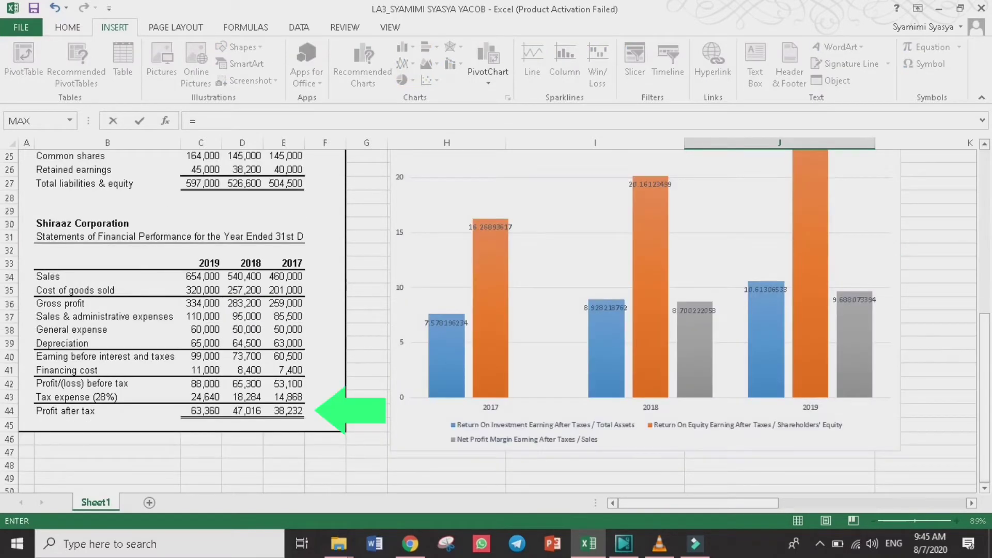
pyautogui.click(283, 410)
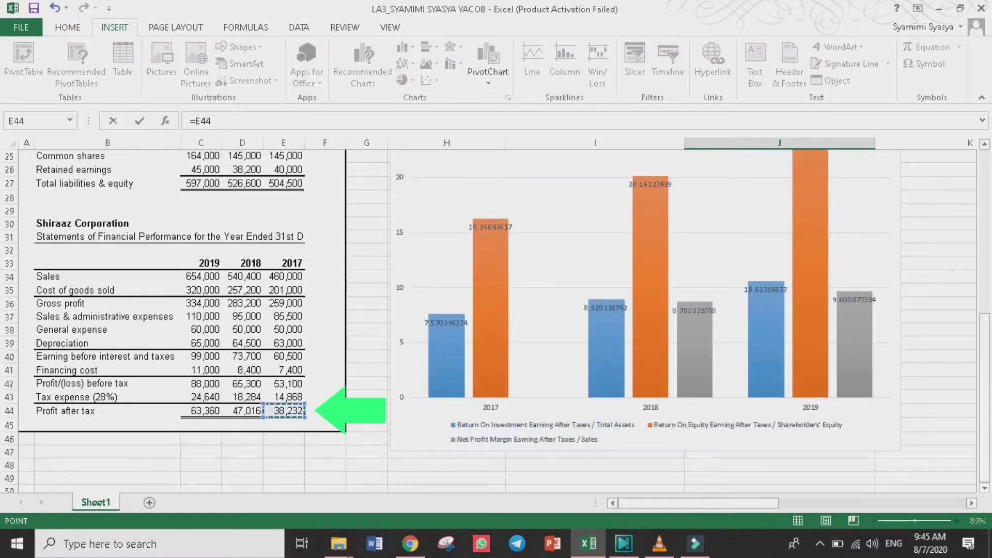
pyautogui.write('/')
pyautogui.click(283, 277)
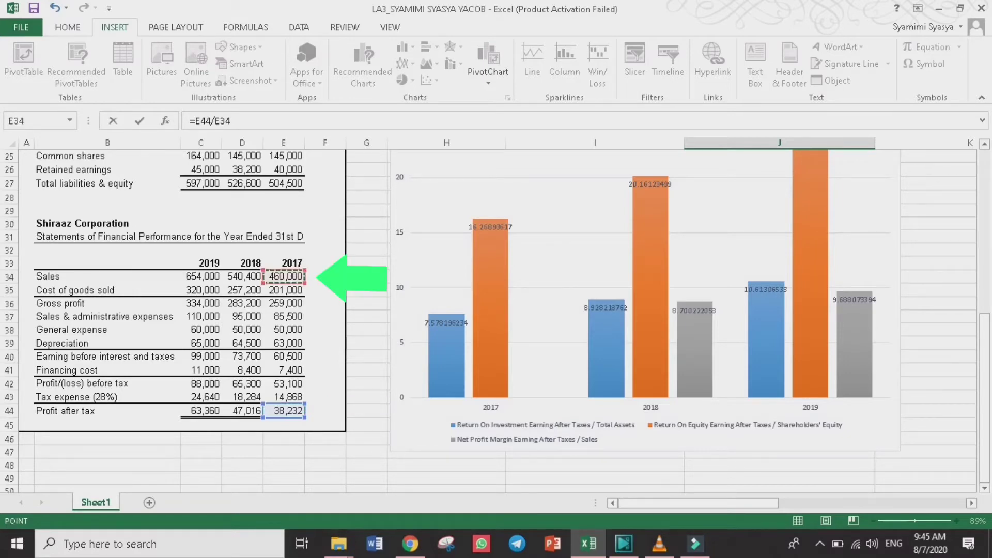
pyautogui.write('*100')
pyautogui.press('Return')
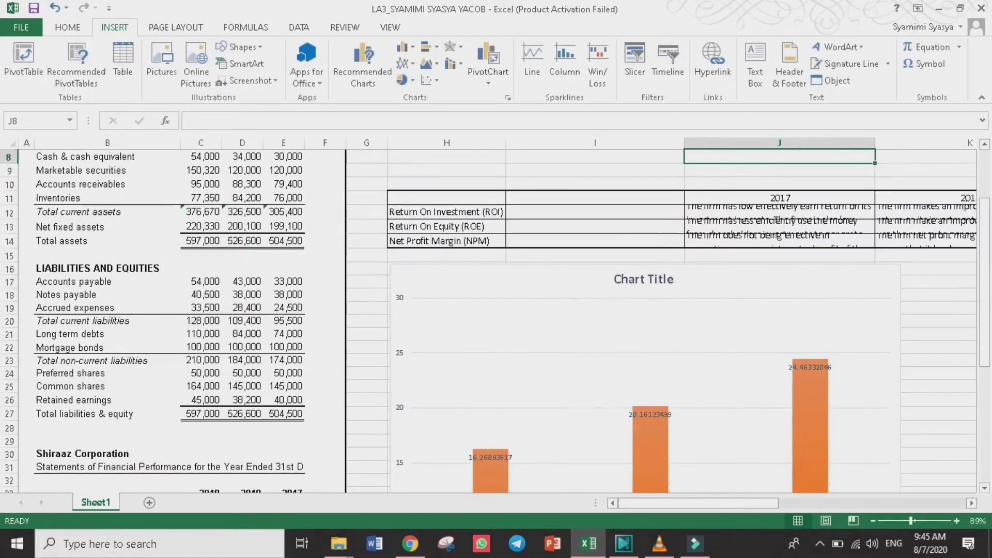
pyautogui.moveTo(984, 293); pyautogui.dragTo(984, 244)
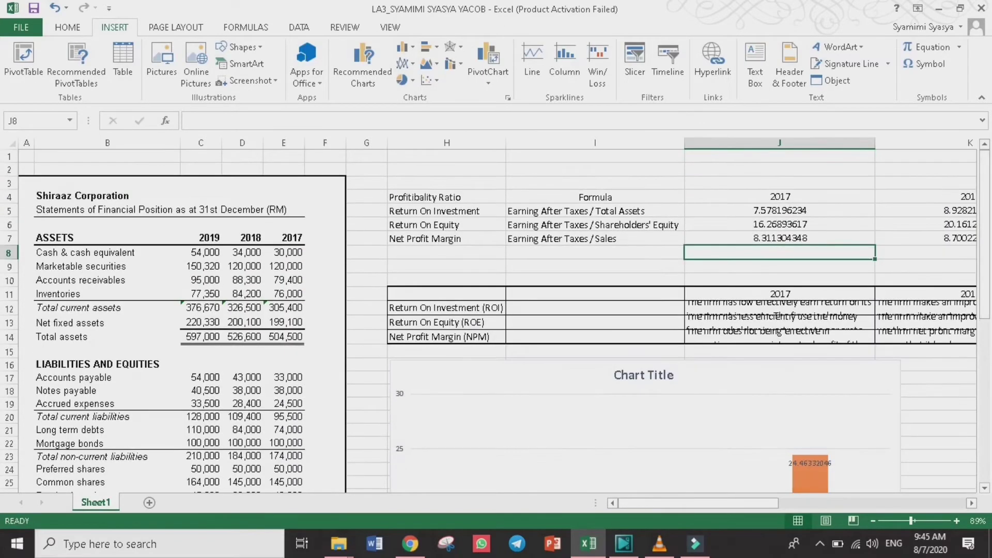
# Increase the heights of rows 12, 13 and 14 to fit the full ROI, ROE and NPM interpretation texts
pyautogui.moveTo(697, 503); pyautogui.dragTo(858, 503)
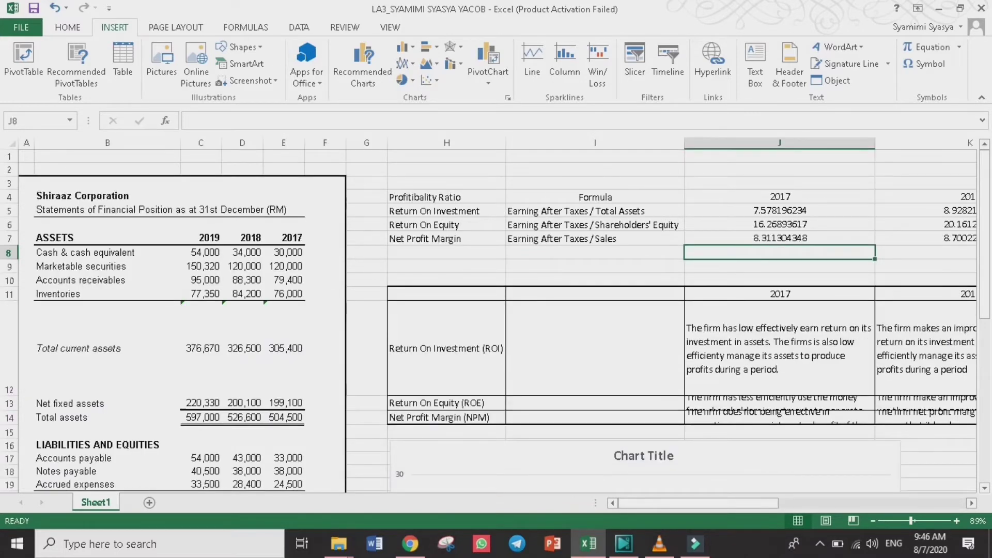
pyautogui.hotkey('ctrl', 'z')
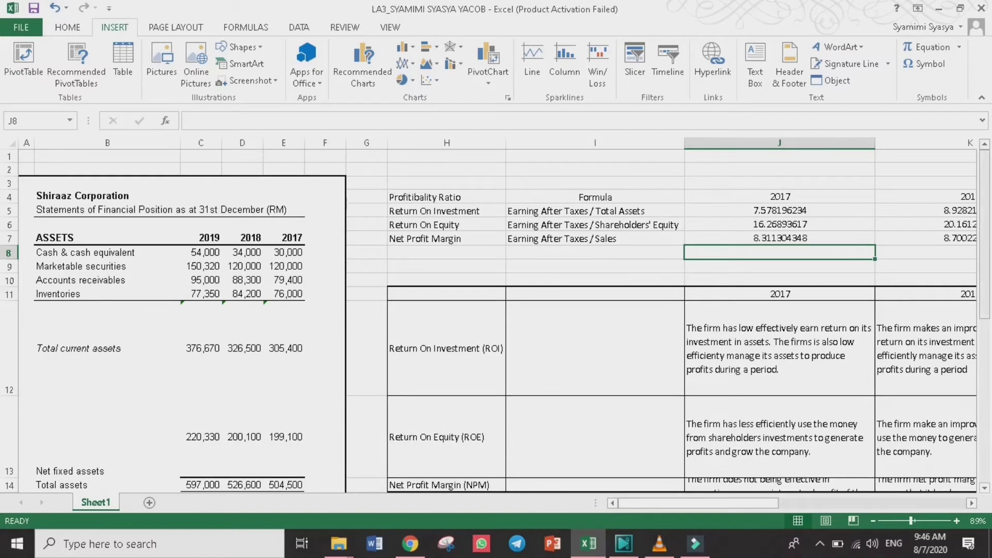
pyautogui.scroll(-3, 495, 320)
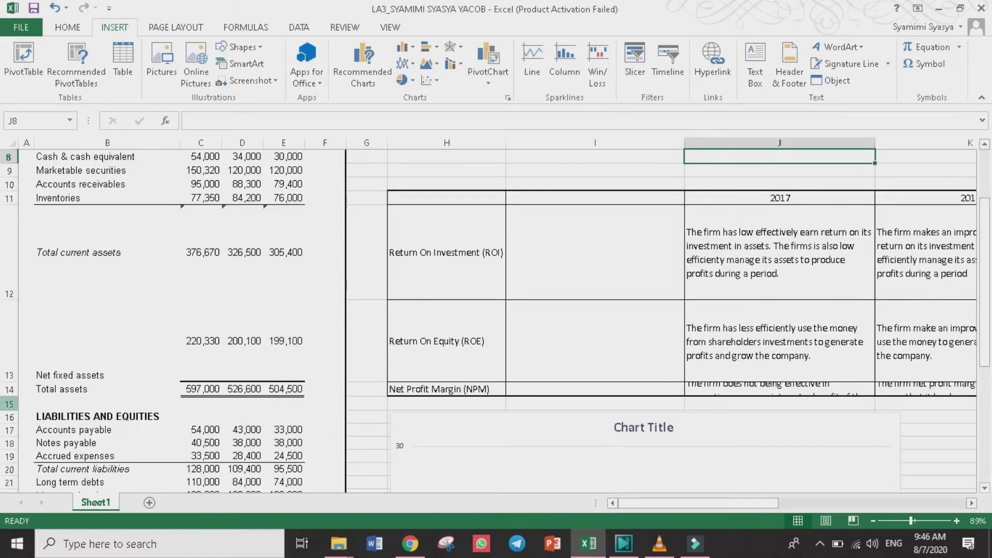
pyautogui.hotkey('ctrl', 'z')
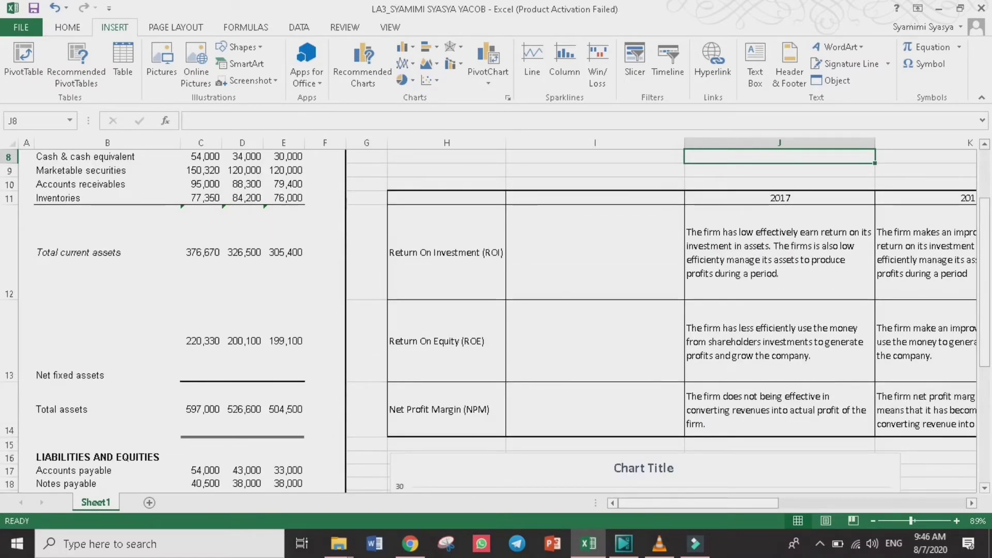
# Compare the 2017, 2018 and 2019 profitability ratios with their written interpretations for ROI, ROE and net profit margin
pyautogui.moveTo(698, 503); pyautogui.dragTo(831, 503)
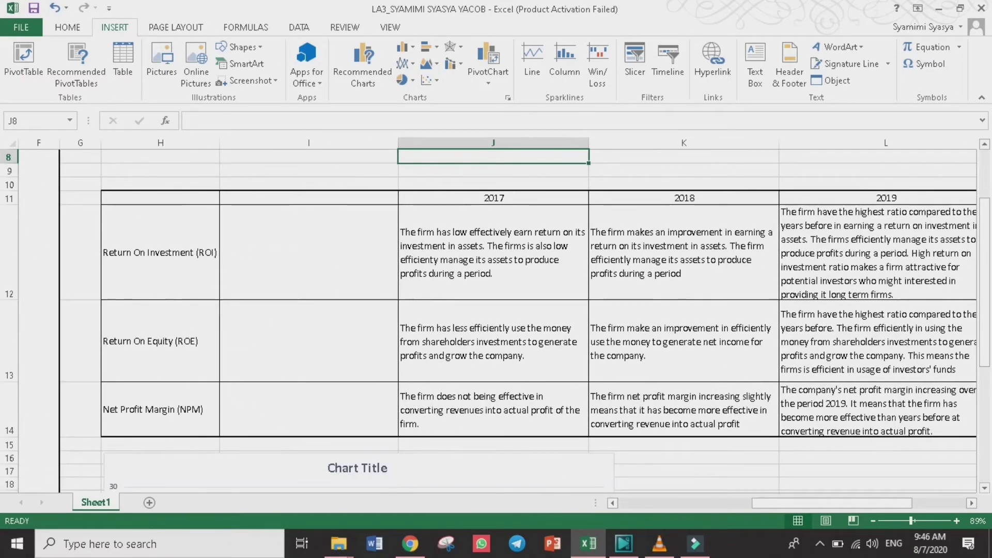
pyautogui.moveTo(984, 209); pyautogui.dragTo(984, 174)
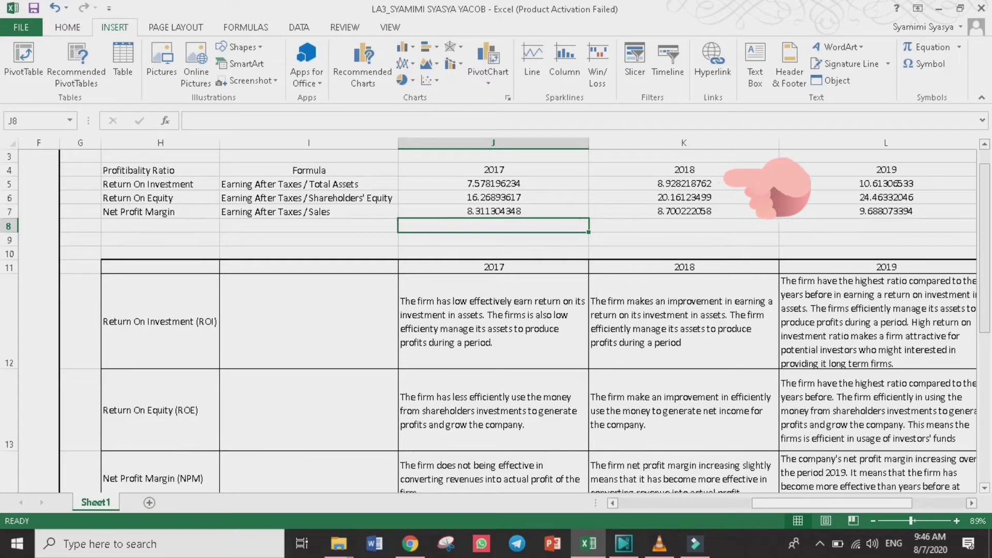
pyautogui.moveTo(984, 316); pyautogui.dragTo(984, 331)
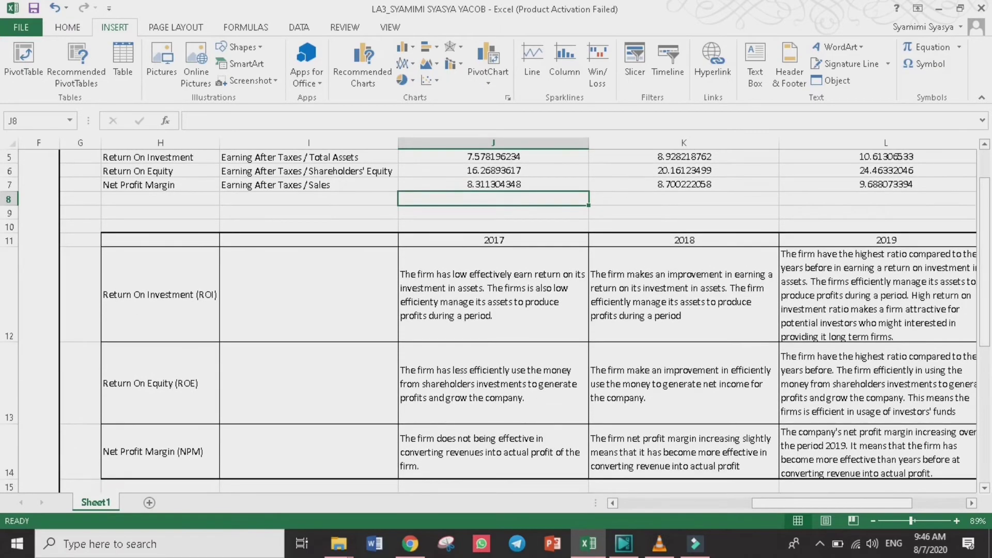
pyautogui.moveTo(832, 503); pyautogui.dragTo(858, 503)
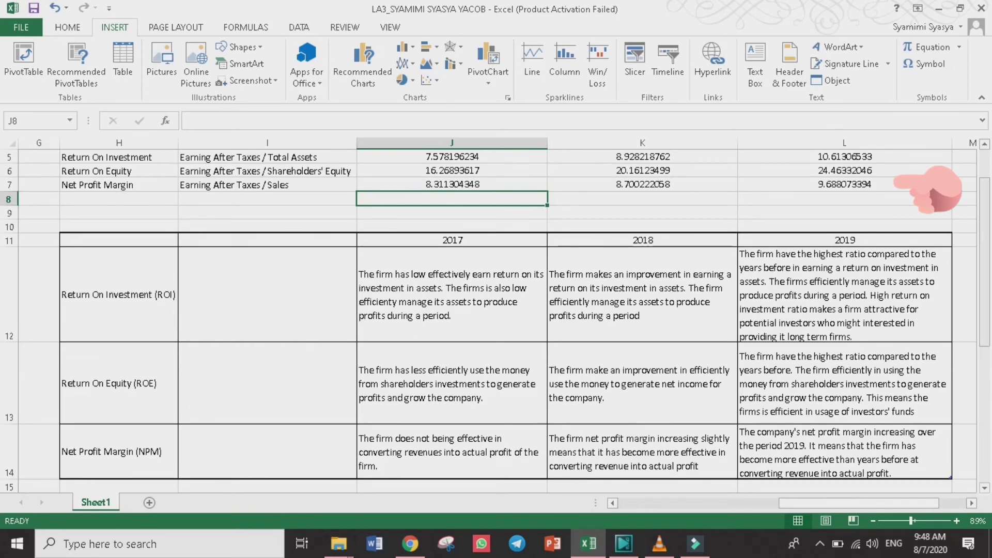
# Examine the column chart of the three profitability ratios for 2017 to 2019, then return to the ratio table
pyautogui.moveTo(984, 324); pyautogui.dragTo(984, 385)
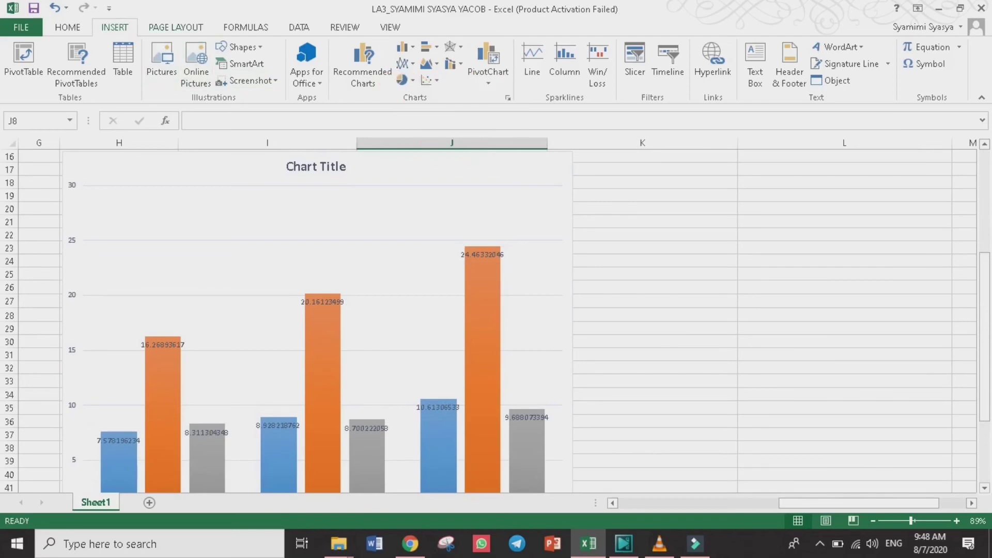
pyautogui.moveTo(984, 384); pyautogui.dragTo(984, 425)
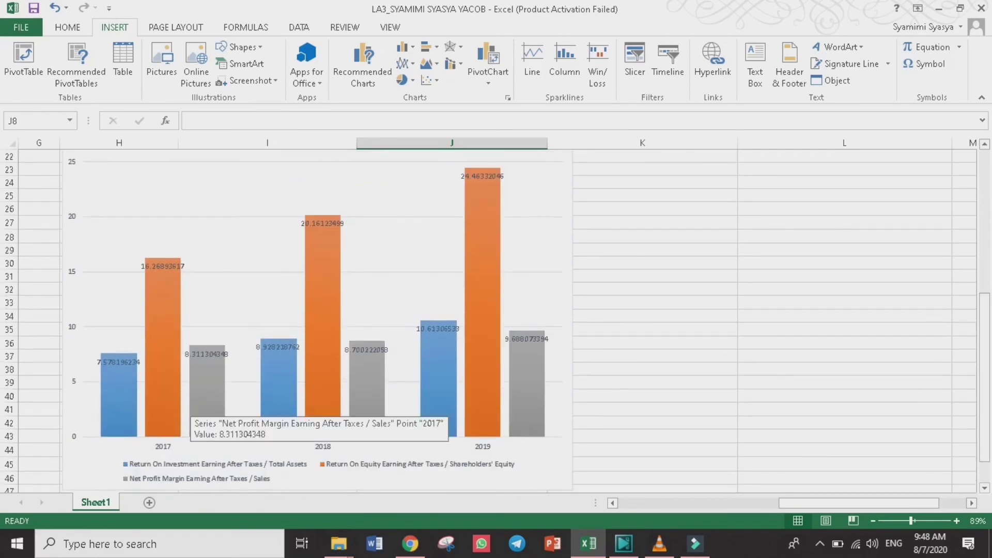
pyautogui.moveTo(362, 401)
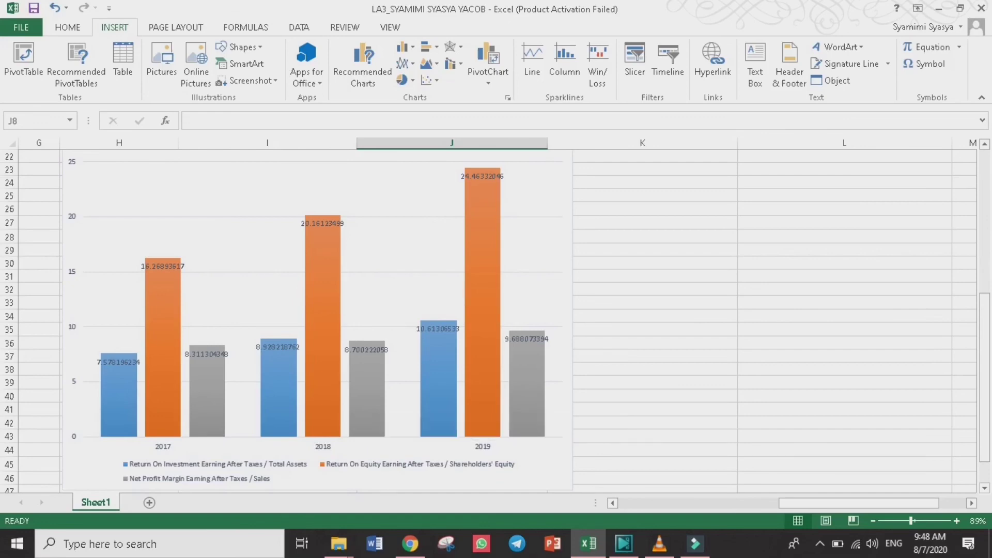
pyautogui.moveTo(984, 400); pyautogui.dragTo(984, 264)
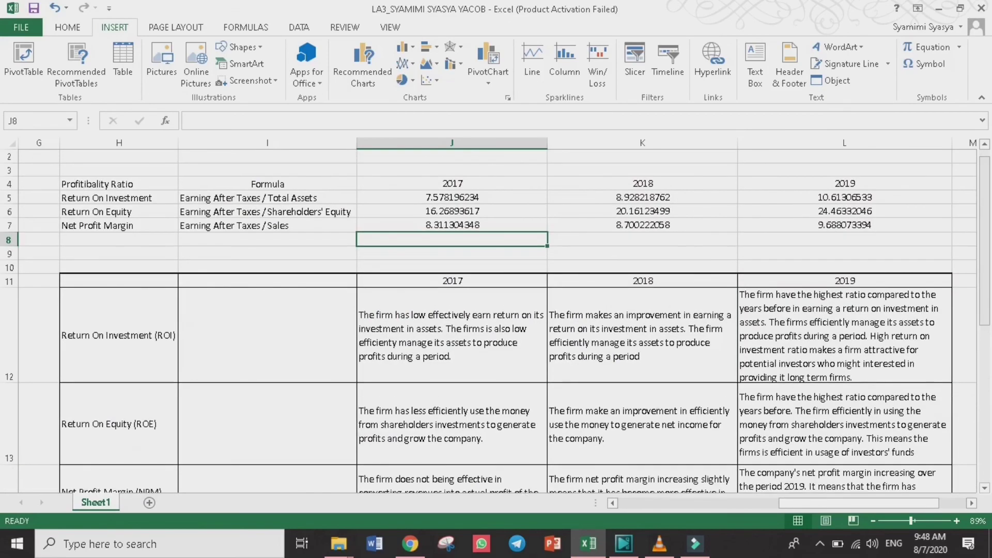